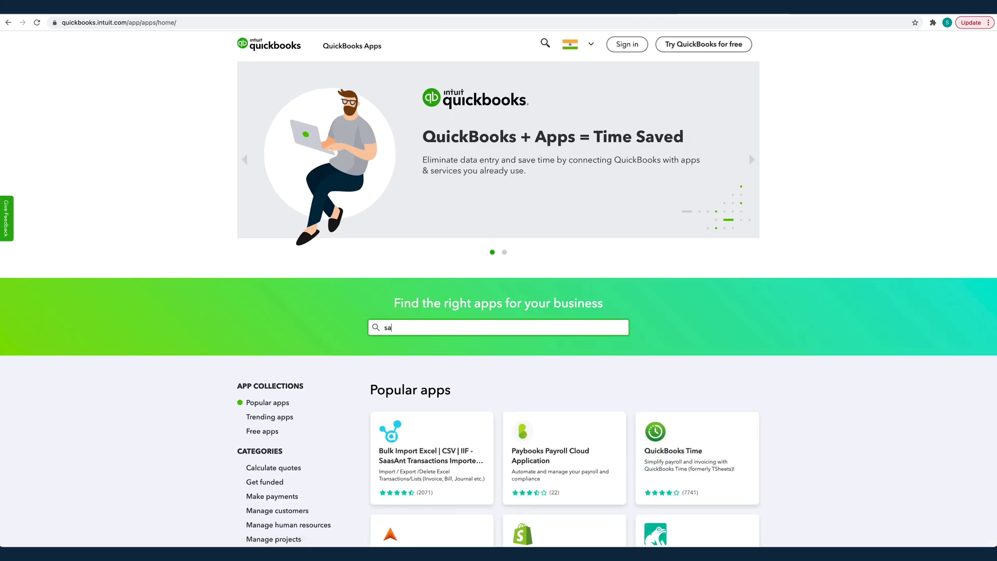
Search the App Store for 'saasant transactions' and open the Bulk Import Excel app listing
{"action": "type", "text": "ions"}
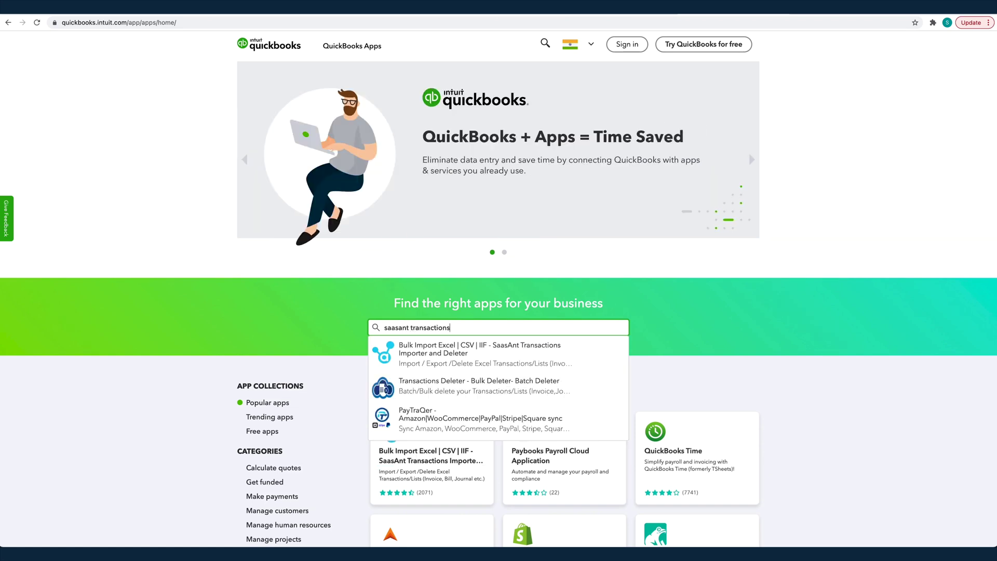
{"action": "left_click", "coordinate": [452, 352]}
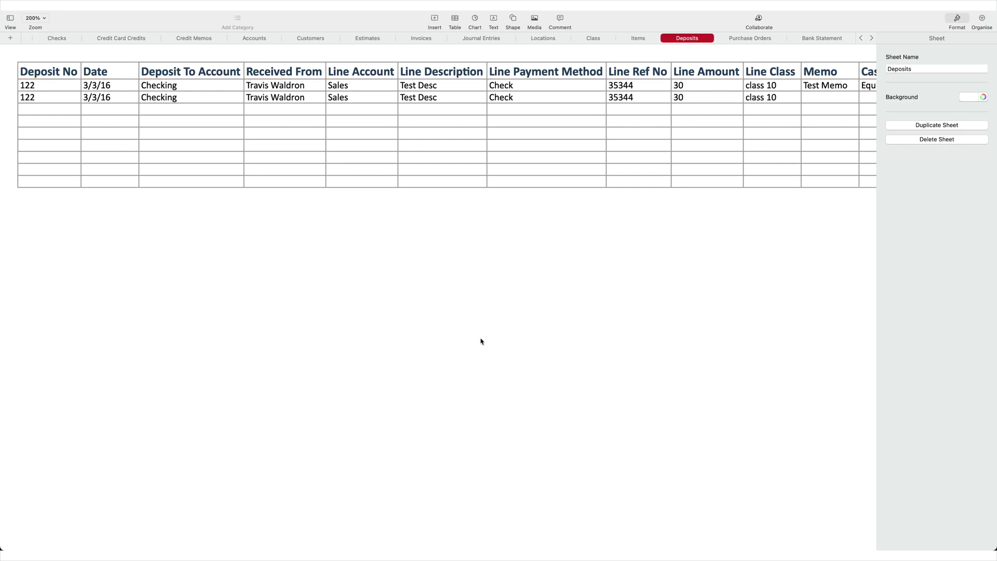
Scroll back and forth across the Deposits template columns to review them
{"action": "scroll", "coordinate": [482, 341], "scroll_direction": "right", "scroll_amount": 10}
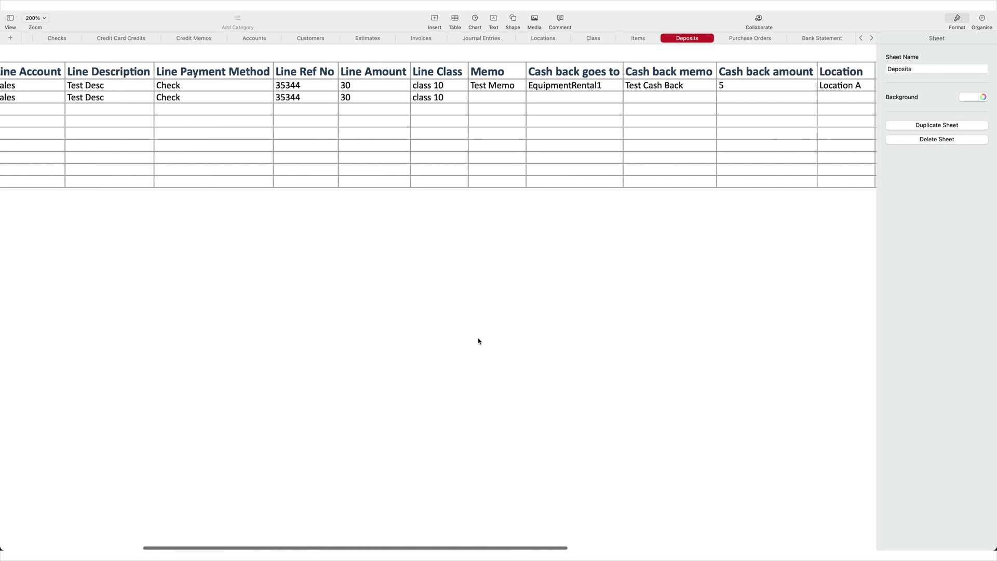
{"action": "scroll", "coordinate": [478, 342], "scroll_direction": "right", "scroll_amount": 15}
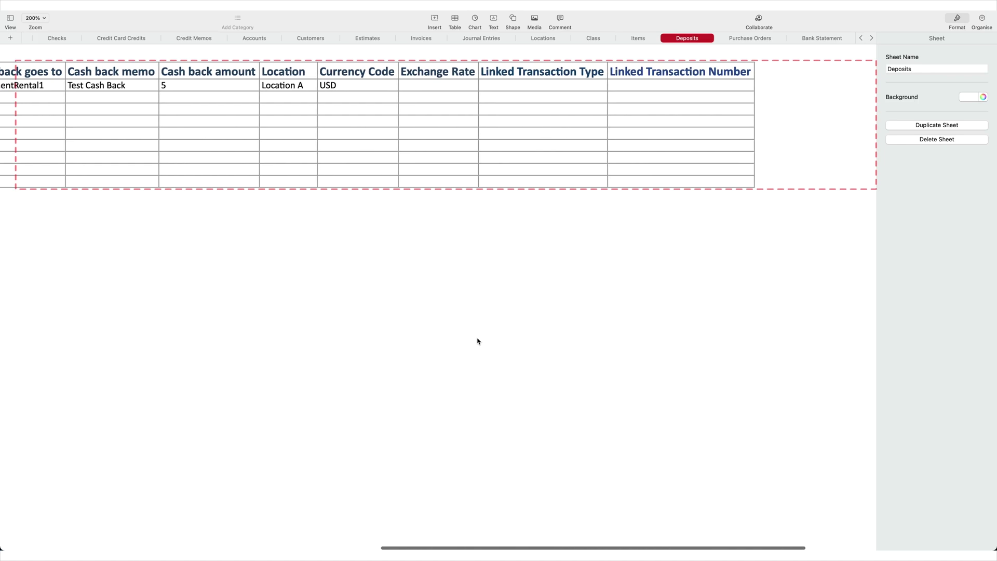
{"action": "scroll", "coordinate": [479, 342], "scroll_direction": "right", "scroll_amount": 4}
{"action": "scroll", "coordinate": [478, 342], "scroll_direction": "left", "scroll_amount": 8}
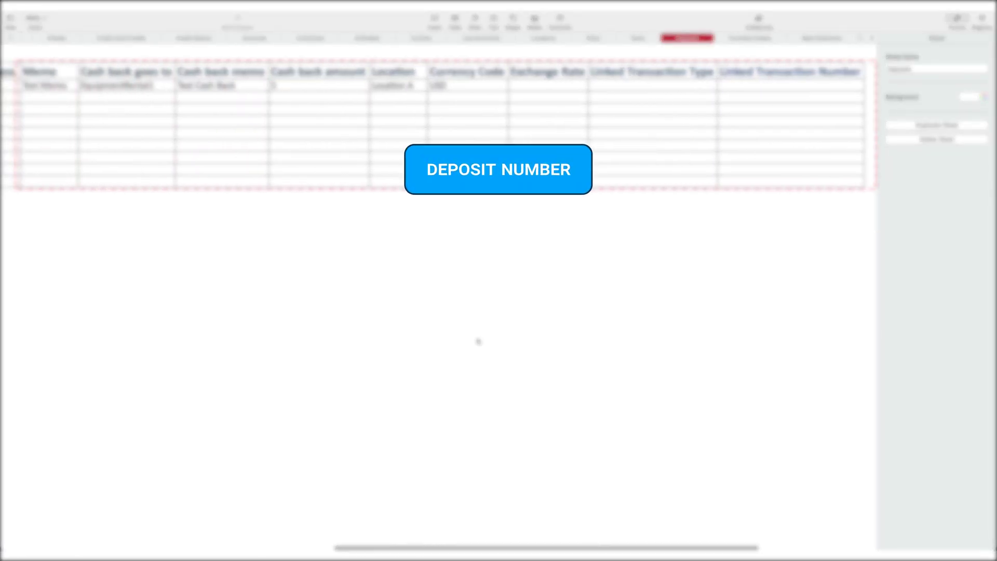
{"action": "scroll", "coordinate": [479, 341], "scroll_direction": "left", "scroll_amount": 12}
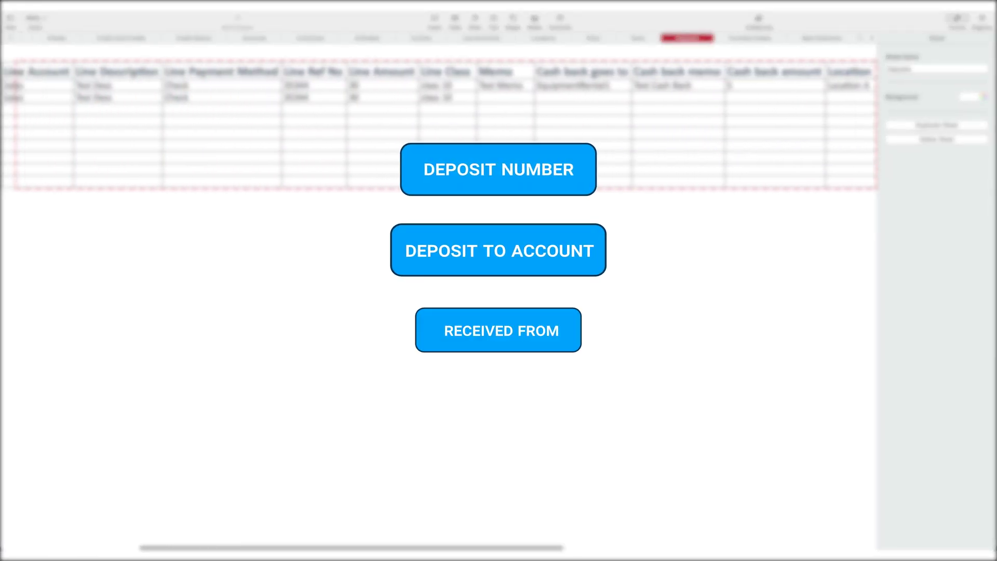
{"action": "scroll", "coordinate": [478, 341], "scroll_direction": "left", "scroll_amount": 9}
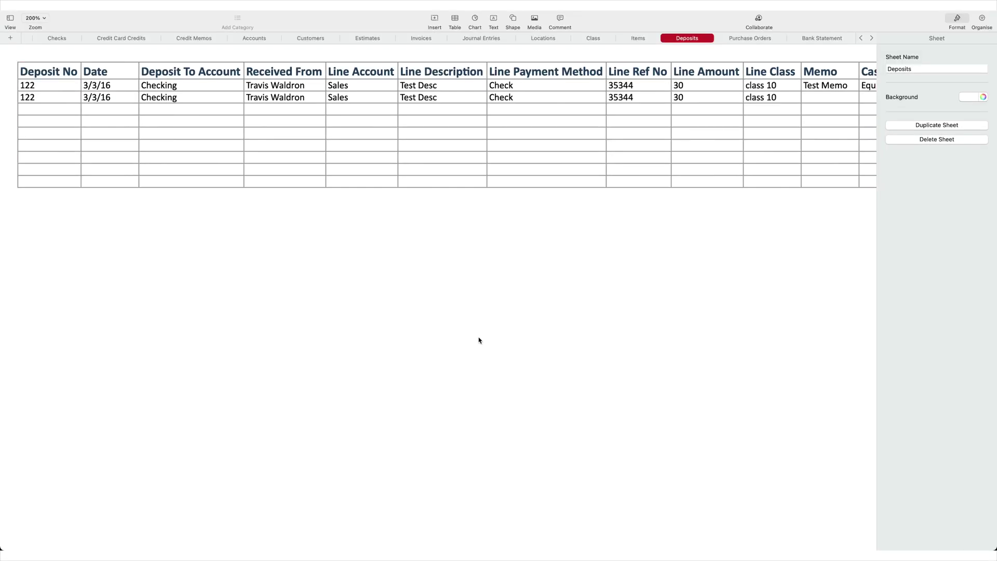
{"action": "scroll", "coordinate": [479, 340], "scroll_direction": "right", "scroll_amount": 1}
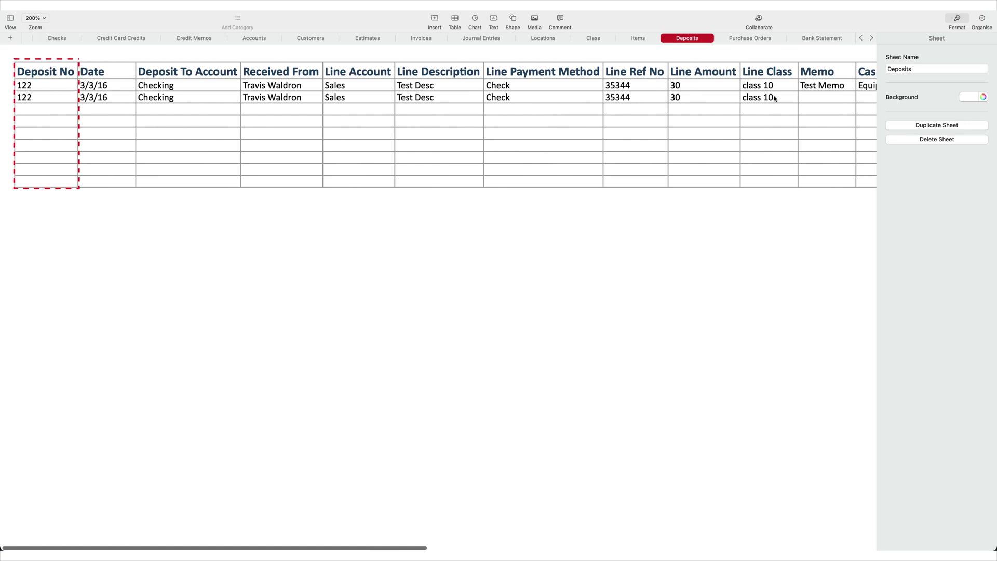
{"action": "scroll", "coordinate": [775, 99], "scroll_direction": "left", "scroll_amount": 1}
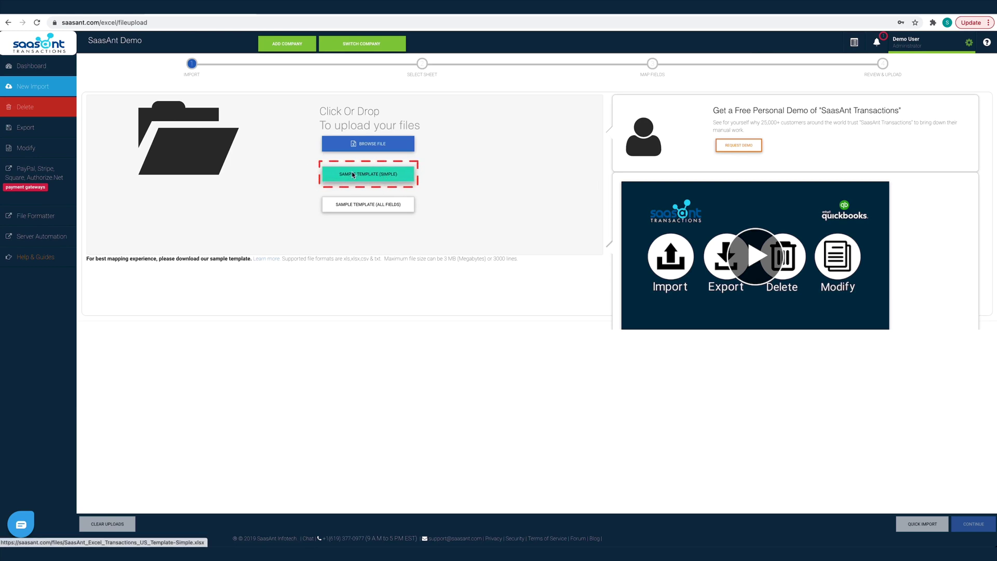
Open Settings, view General, and toggle Transactions' reference numbers from file off and back on
{"action": "left_click", "coordinate": [930, 41]}
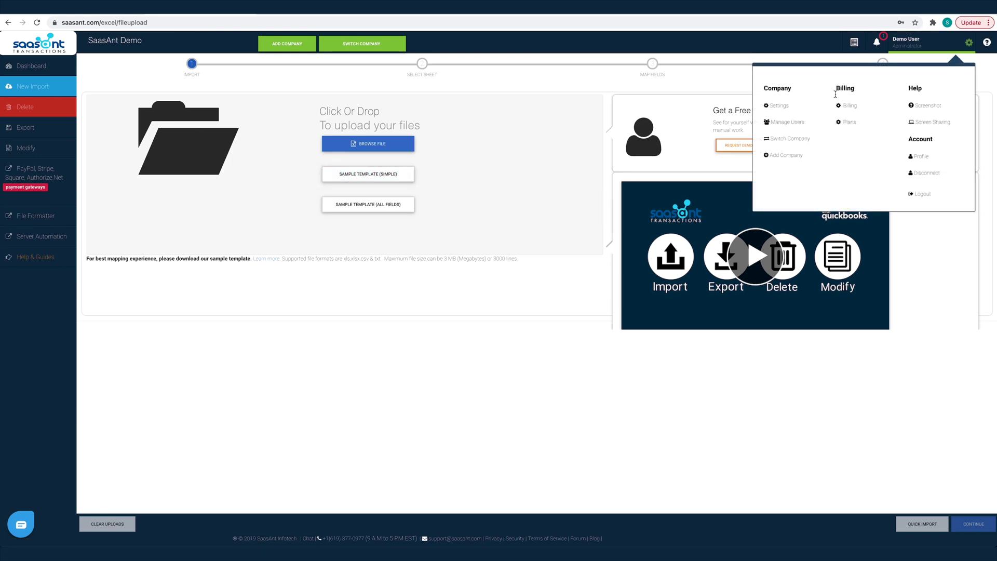
{"action": "left_click", "coordinate": [785, 109]}
{"action": "left_click", "coordinate": [99, 79]}
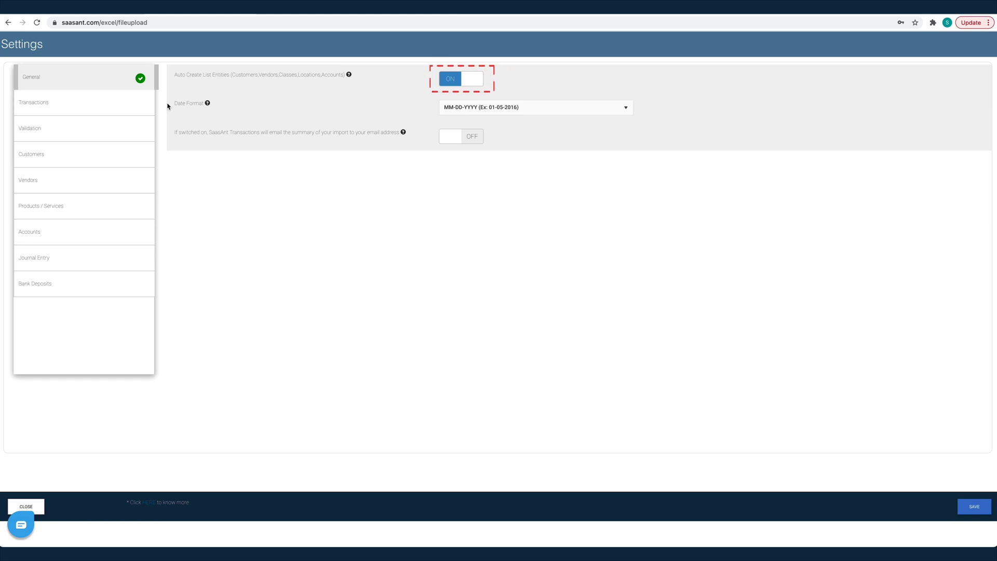
{"action": "left_click", "coordinate": [117, 113]}
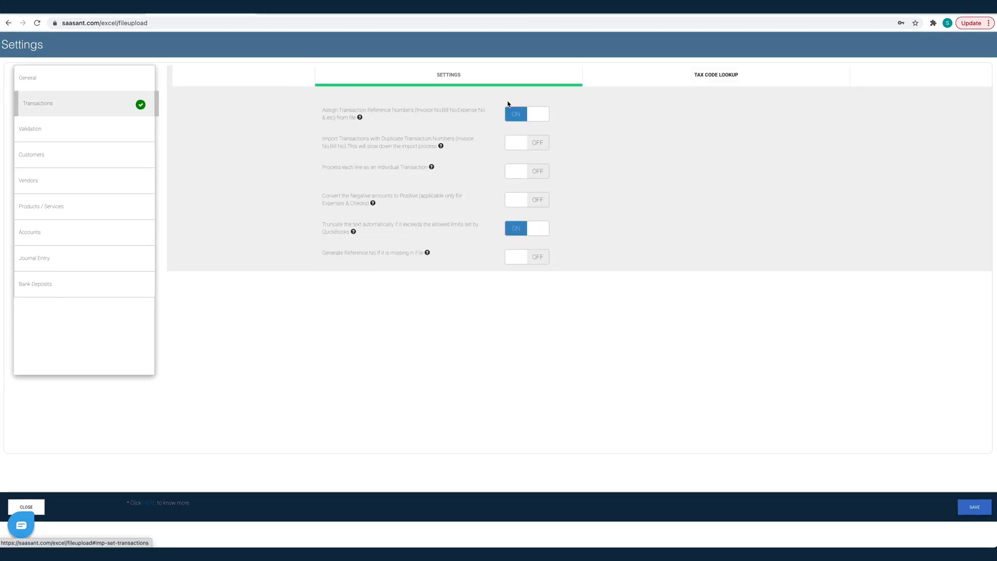
{"action": "left_click", "coordinate": [535, 115]}
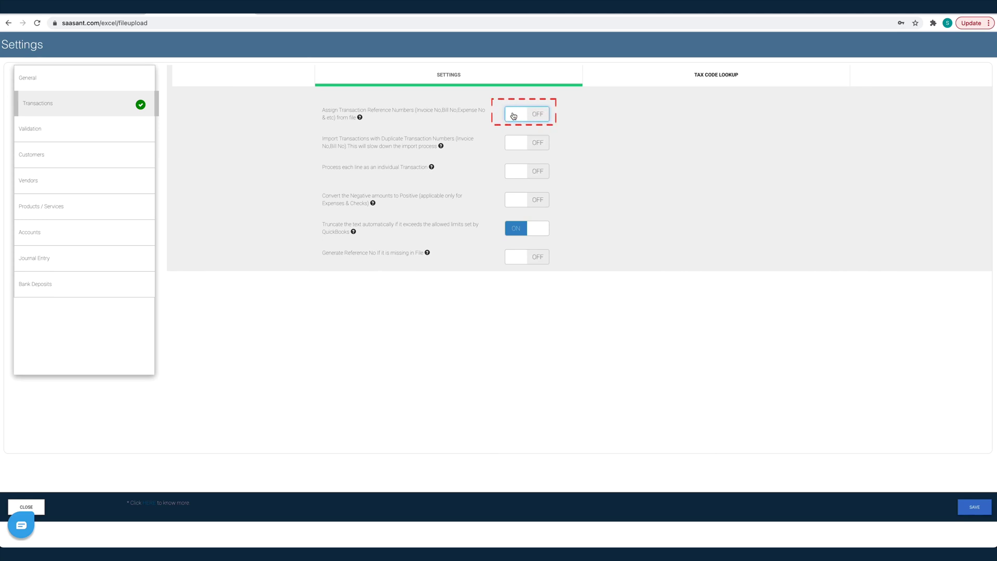
{"action": "left_click", "coordinate": [534, 115]}
Toggle the Customers tax resale lookup and first Products / Services option on, then back off
{"action": "left_click", "coordinate": [114, 153]}
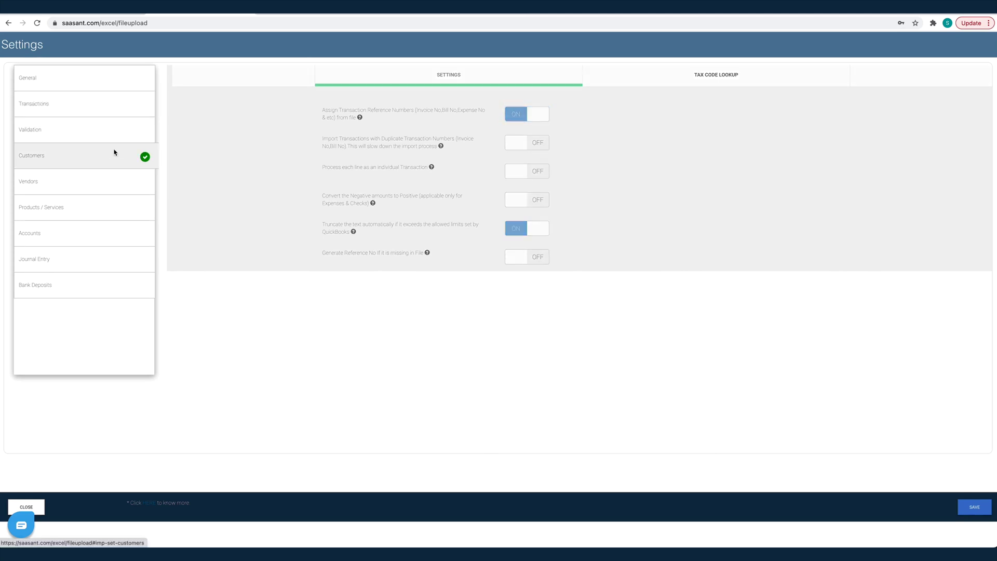
{"action": "left_click", "coordinate": [519, 123]}
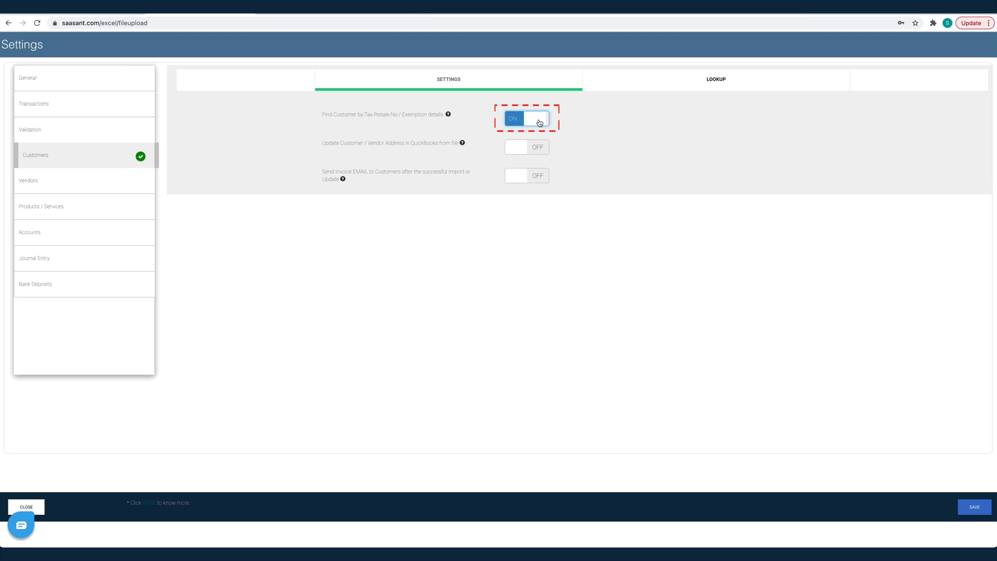
{"action": "left_click", "coordinate": [519, 121]}
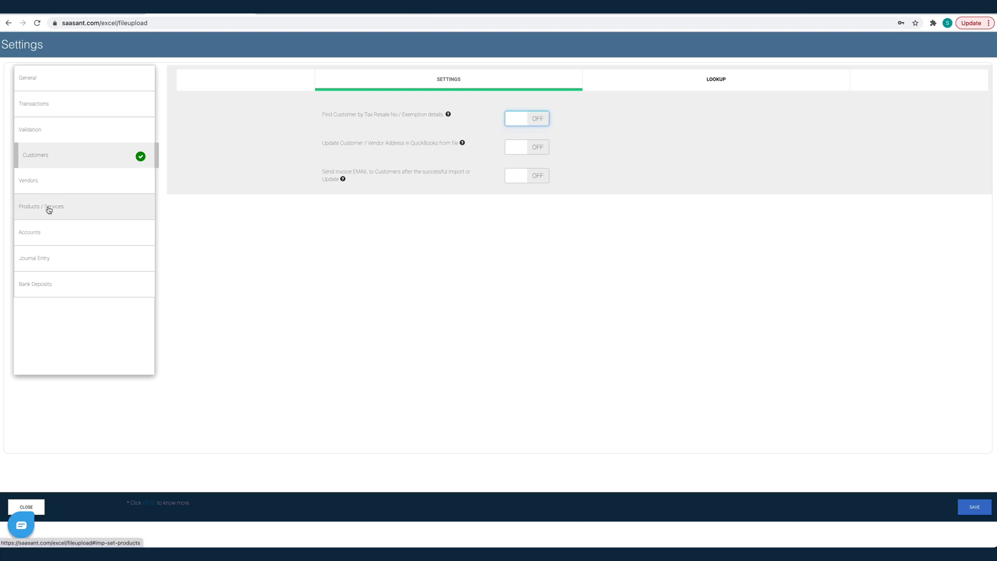
{"action": "left_click", "coordinate": [48, 210]}
{"action": "left_click", "coordinate": [521, 119]}
{"action": "left_click", "coordinate": [540, 121]}
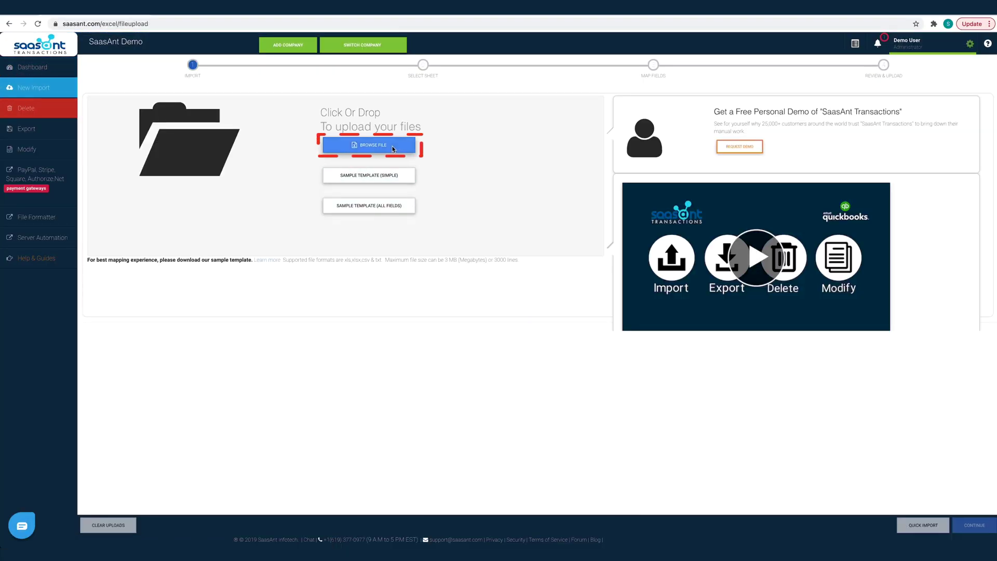
Upload SAASANT_EXCEL_TRANSACTIONS_US_TEMPLATE.XLSX and continue to the Select Sheet step
{"action": "left_click", "coordinate": [393, 149]}
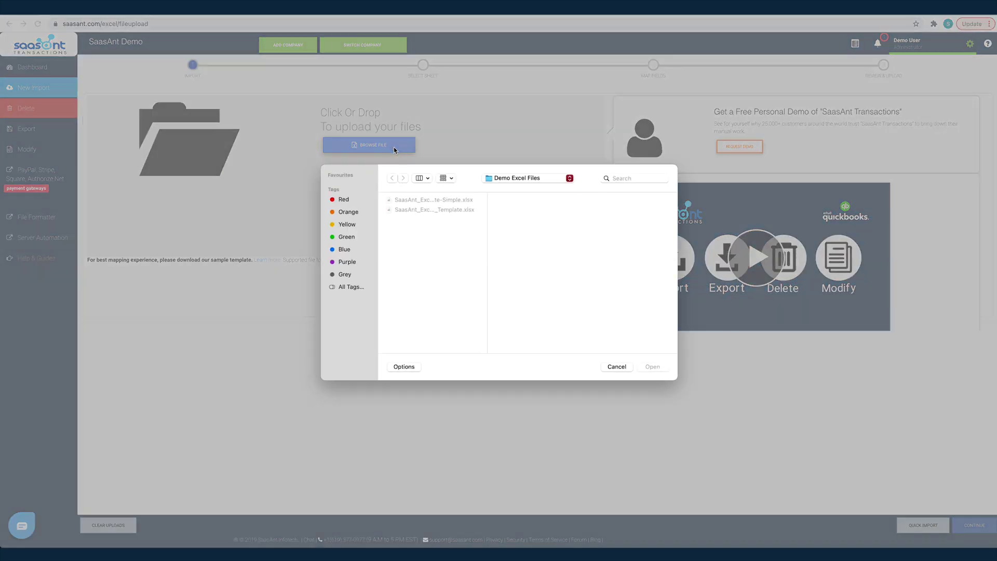
{"action": "double_click", "coordinate": [442, 210]}
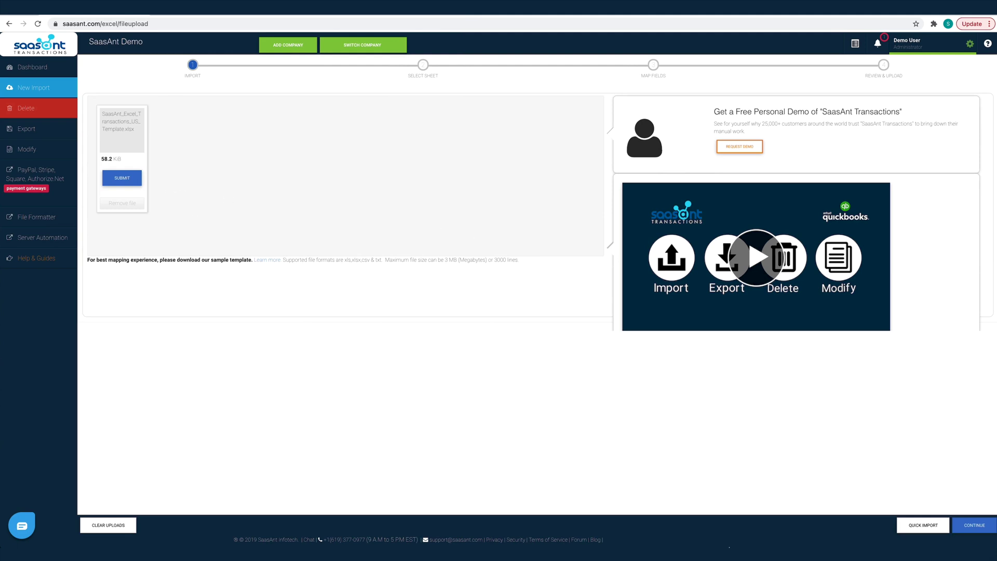
{"action": "left_click", "coordinate": [975, 525]}
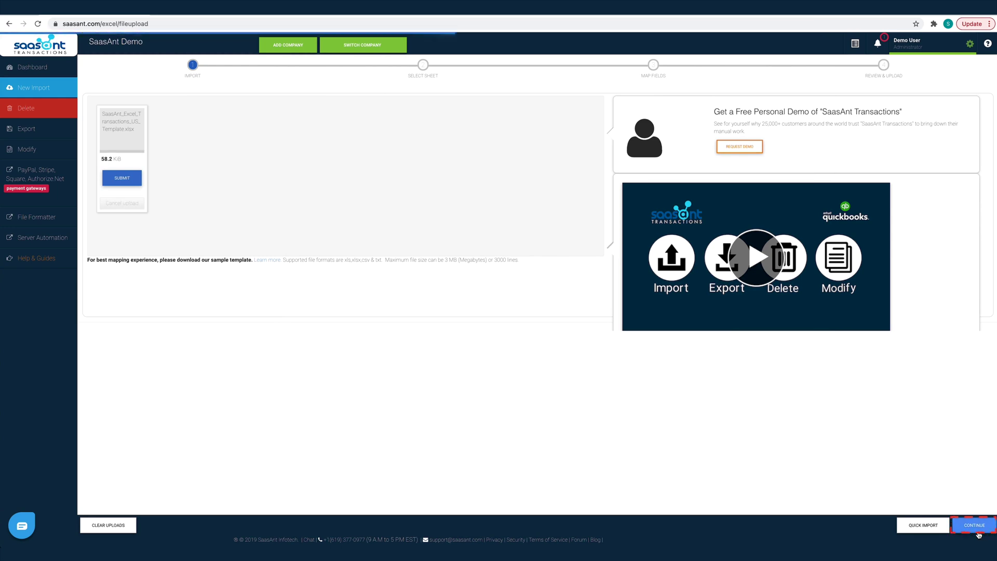
Choose the Deposits sheet and the Bank Deposits QuickBooks entity
{"action": "left_click", "coordinate": [535, 148]}
{"action": "scroll", "coordinate": [474, 244], "scroll_direction": "down", "scroll_amount": 5}
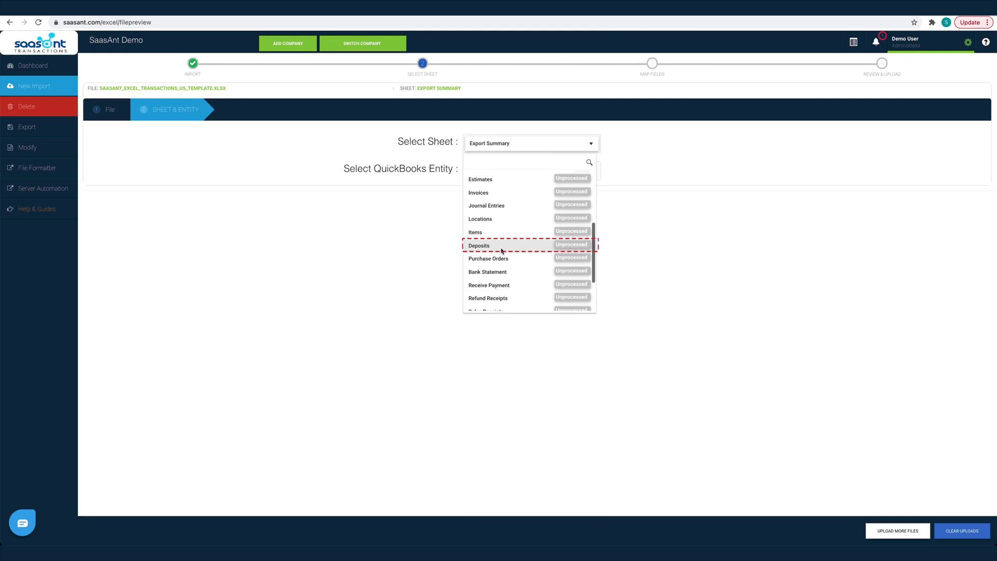
{"action": "left_click", "coordinate": [474, 251]}
{"action": "left_click", "coordinate": [494, 173]}
{"action": "scroll", "coordinate": [513, 294], "scroll_direction": "down", "scroll_amount": 4}
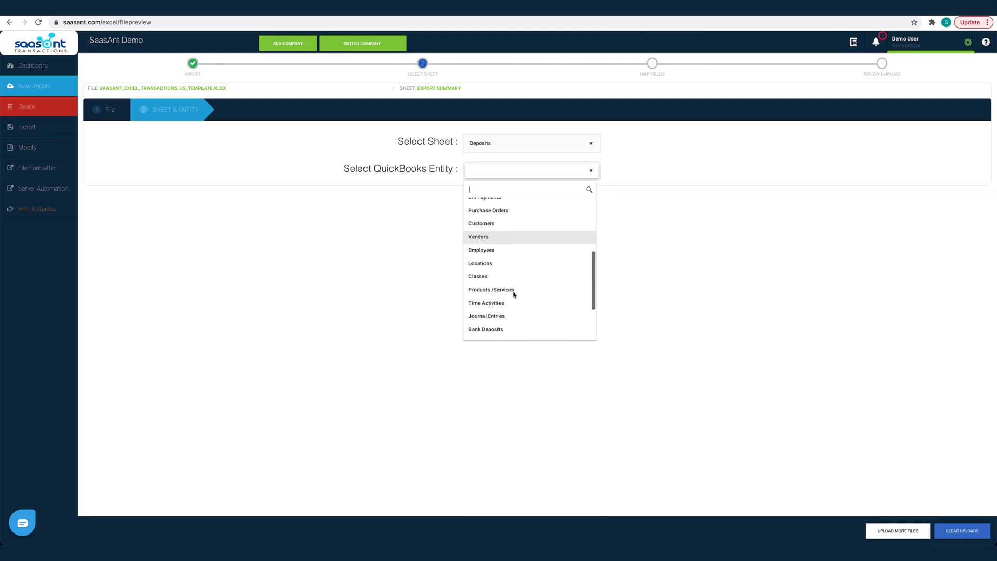
{"action": "left_click", "coordinate": [488, 284]}
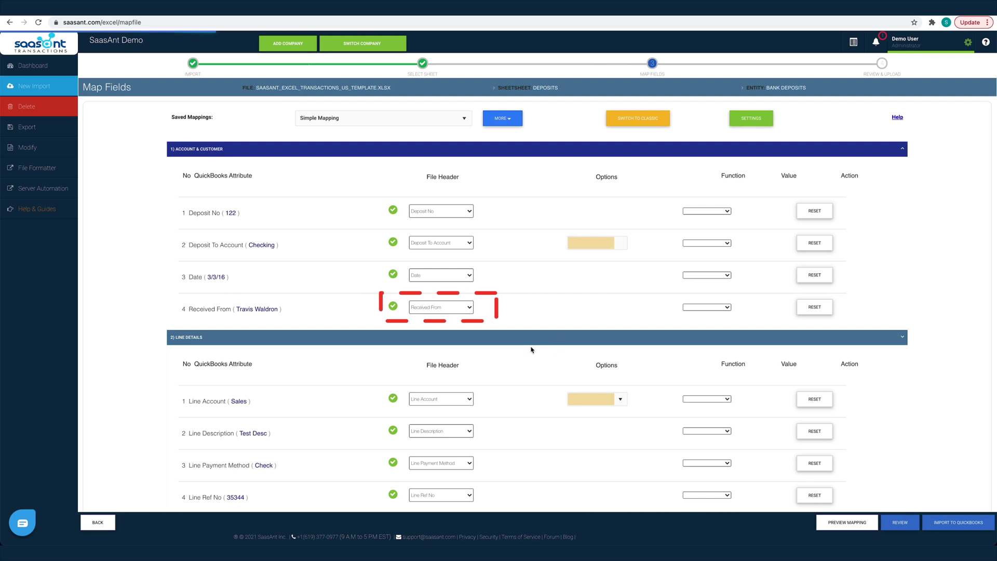
Scroll through Account & Customer, Line Details, Cash Back and Other Fields to check mappings
{"action": "scroll", "coordinate": [531, 350], "scroll_direction": "down", "scroll_amount": 3}
{"action": "scroll", "coordinate": [531, 350], "scroll_direction": "down", "scroll_amount": 7}
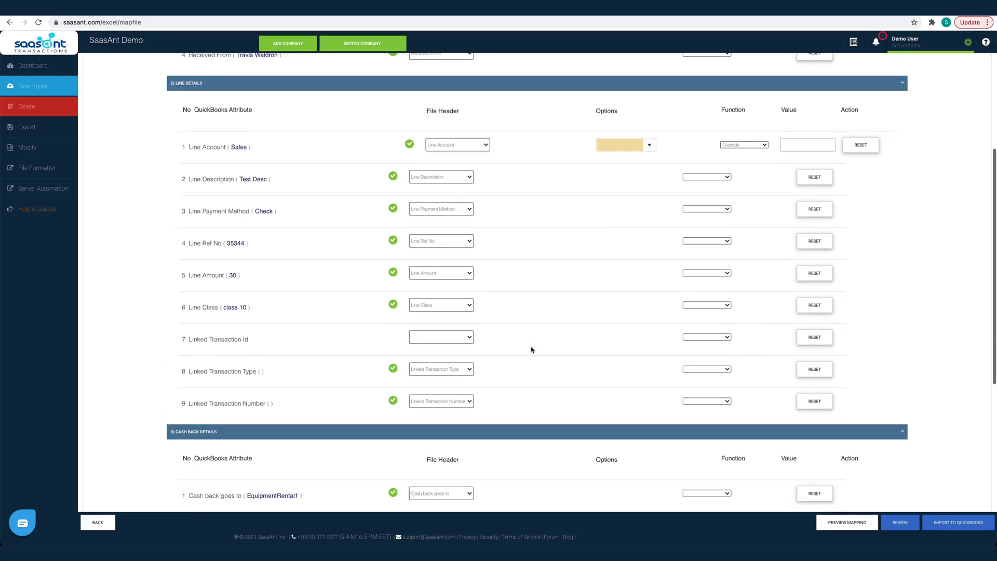
{"action": "scroll", "coordinate": [532, 349], "scroll_direction": "down", "scroll_amount": 4}
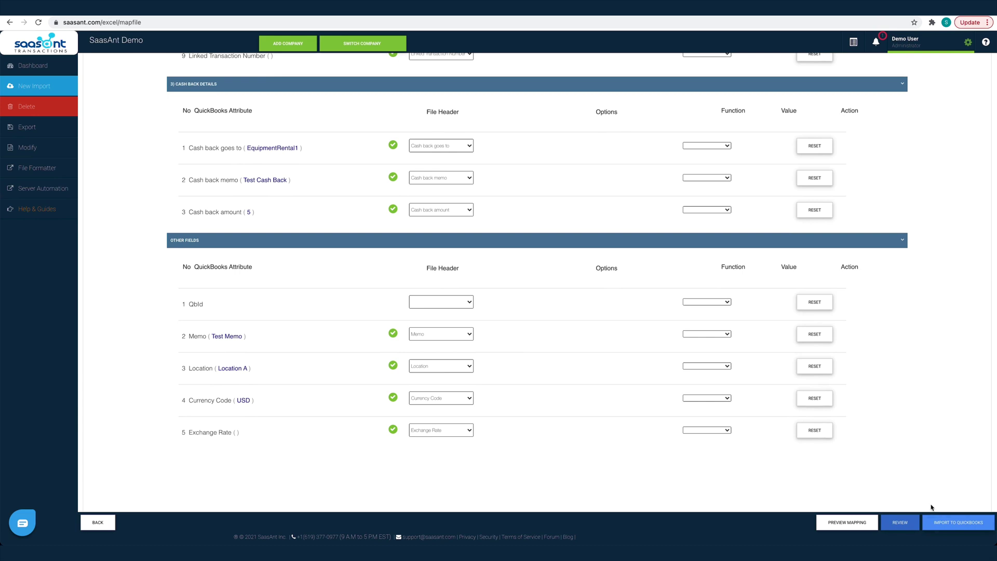
{"action": "left_click", "coordinate": [847, 522]}
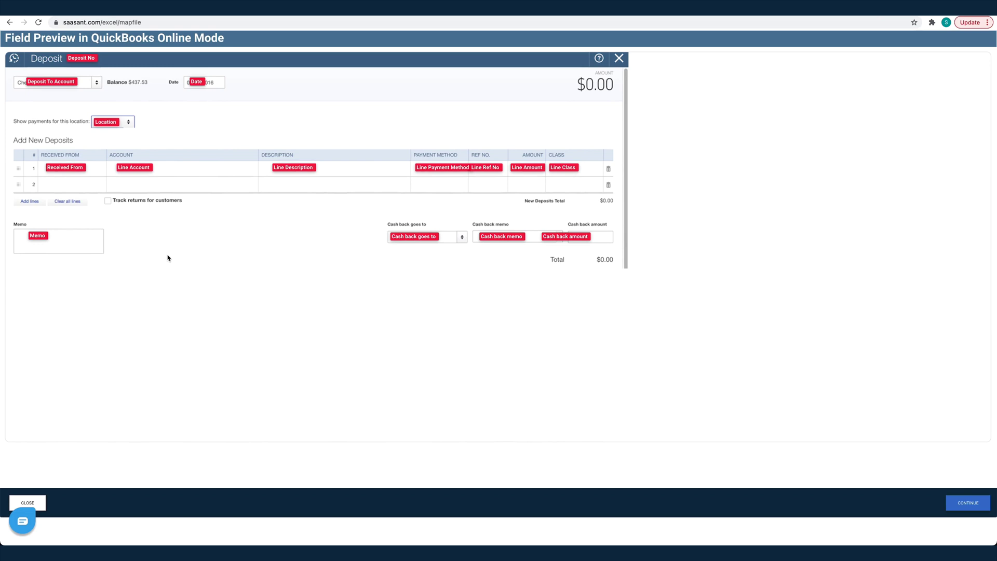
{"action": "left_click", "coordinate": [968, 503]}
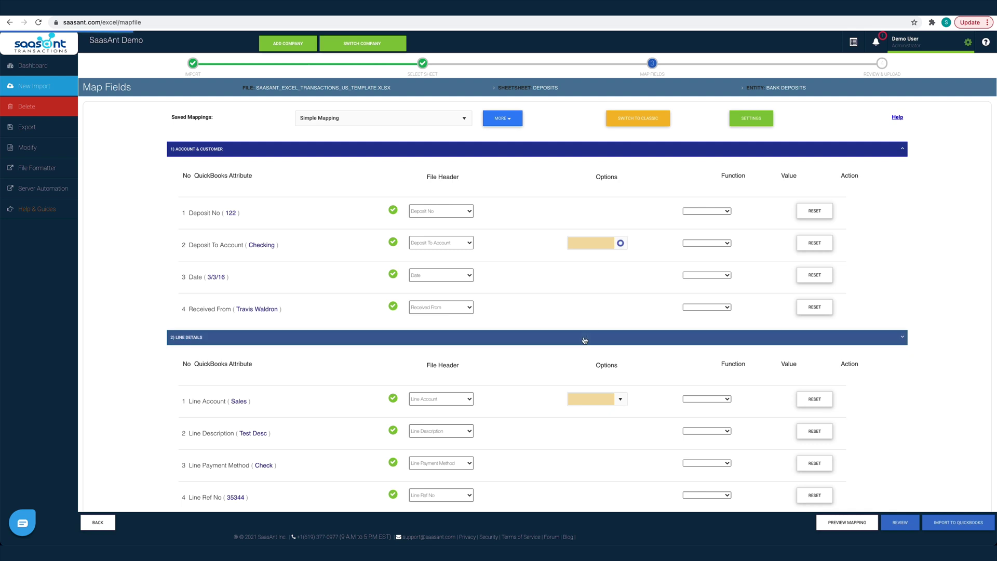
Continue to Review, select both deposit rows, and upload them to QuickBooks
{"action": "scroll", "coordinate": [582, 342], "scroll_direction": "down", "scroll_amount": 12}
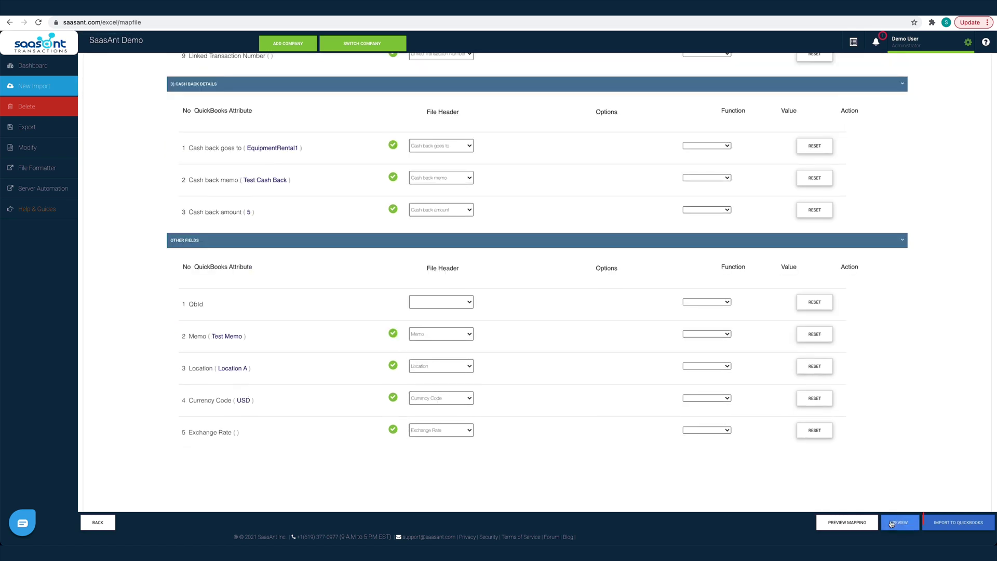
{"action": "left_click", "coordinate": [902, 523]}
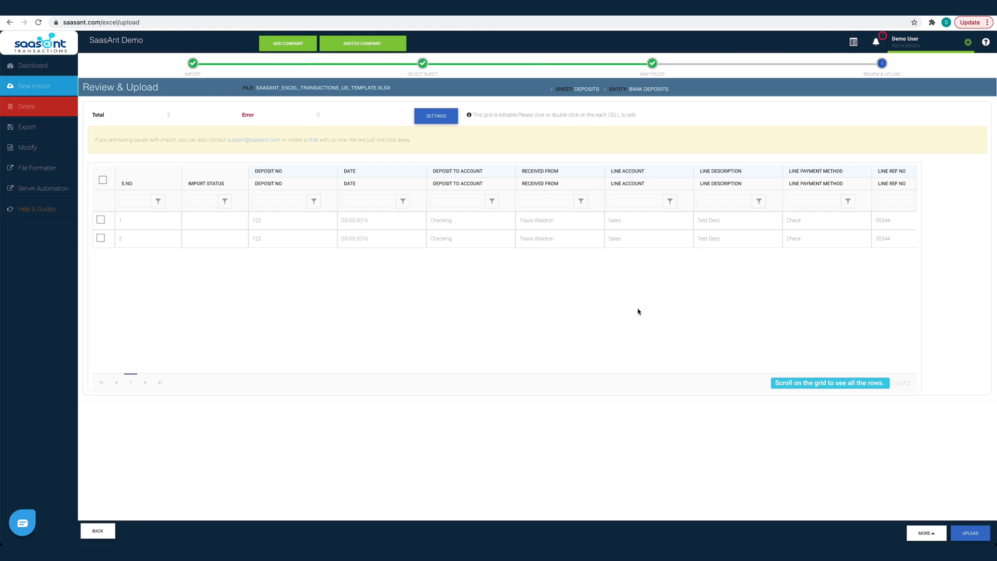
{"action": "left_click_drag", "start_coordinate": [186, 221], "coordinate": [186, 247]}
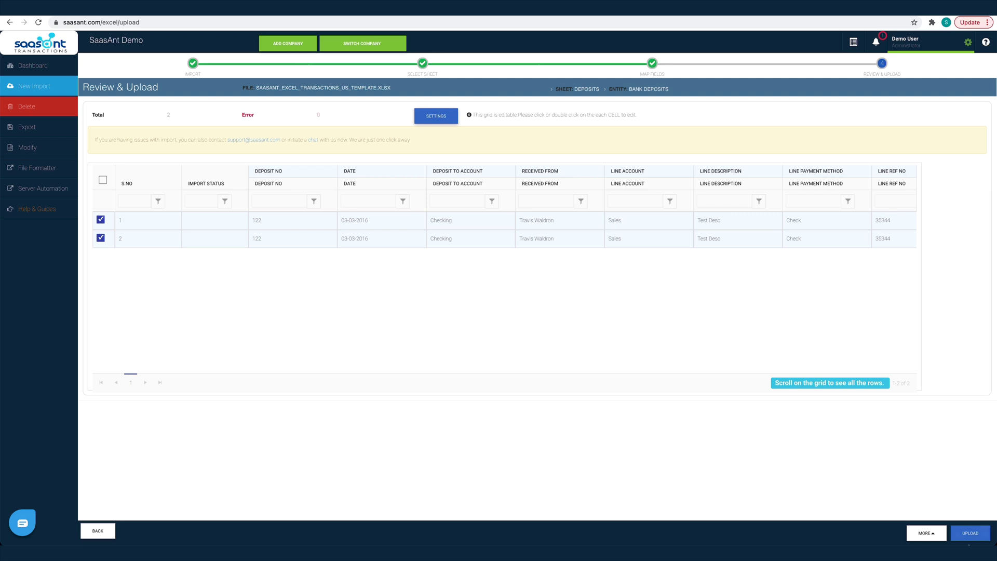
{"action": "left_click", "coordinate": [970, 537]}
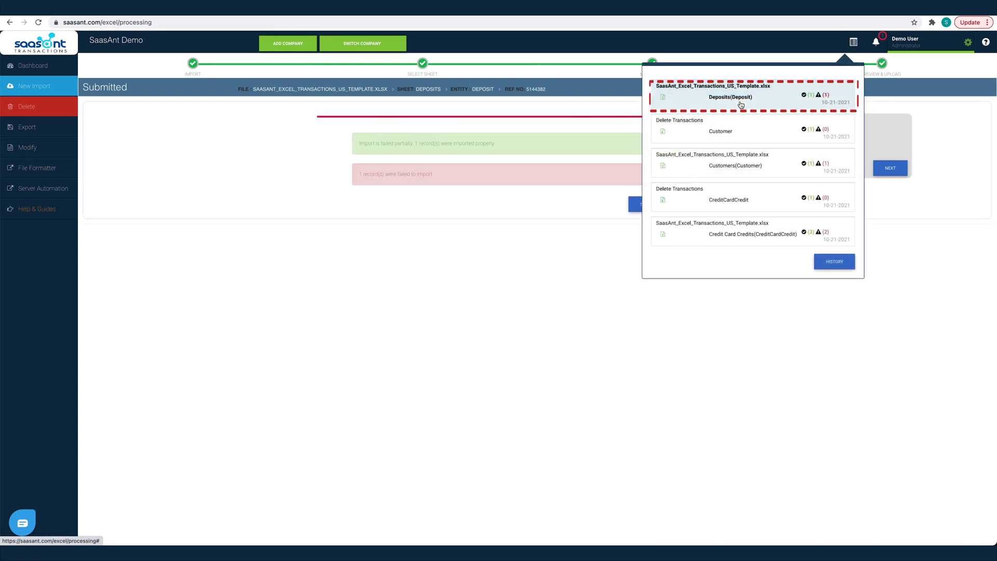
Inspect the cash back account error unchanged, then open deposit 122 from Success Records
{"action": "left_click", "coordinate": [741, 105]}
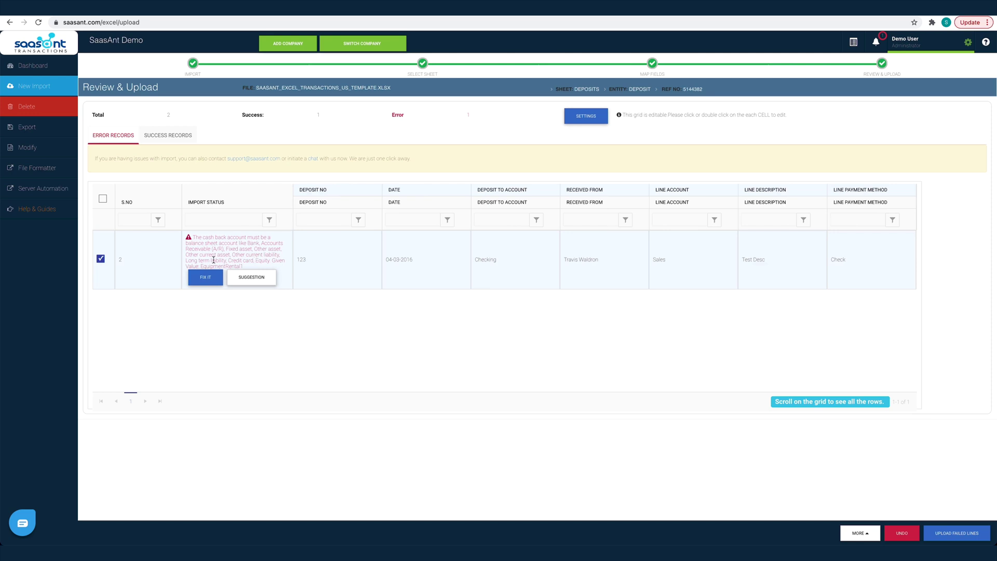
{"action": "left_click", "coordinate": [205, 277]}
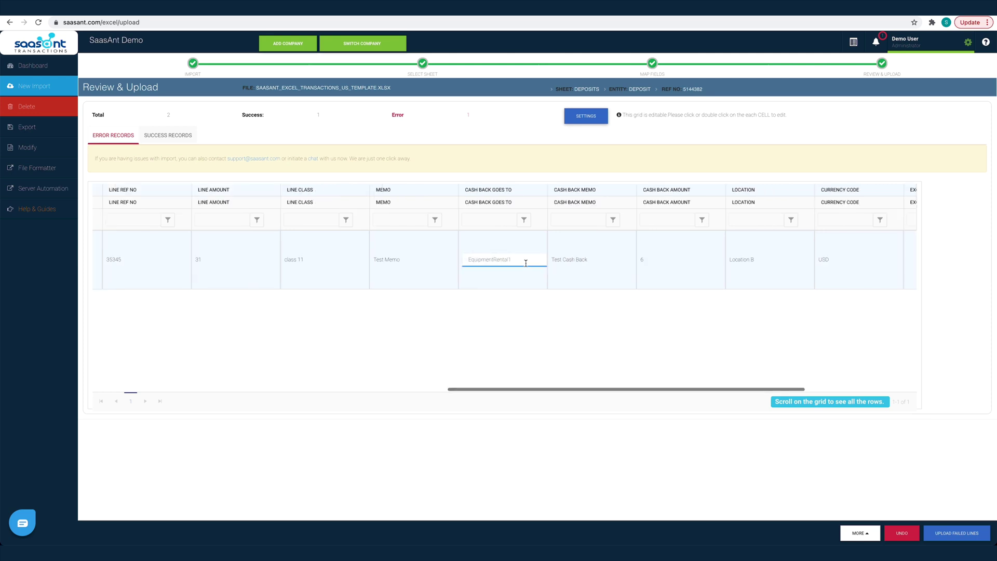
{"action": "double_click", "coordinate": [526, 262]}
{"action": "left_click", "coordinate": [554, 337]}
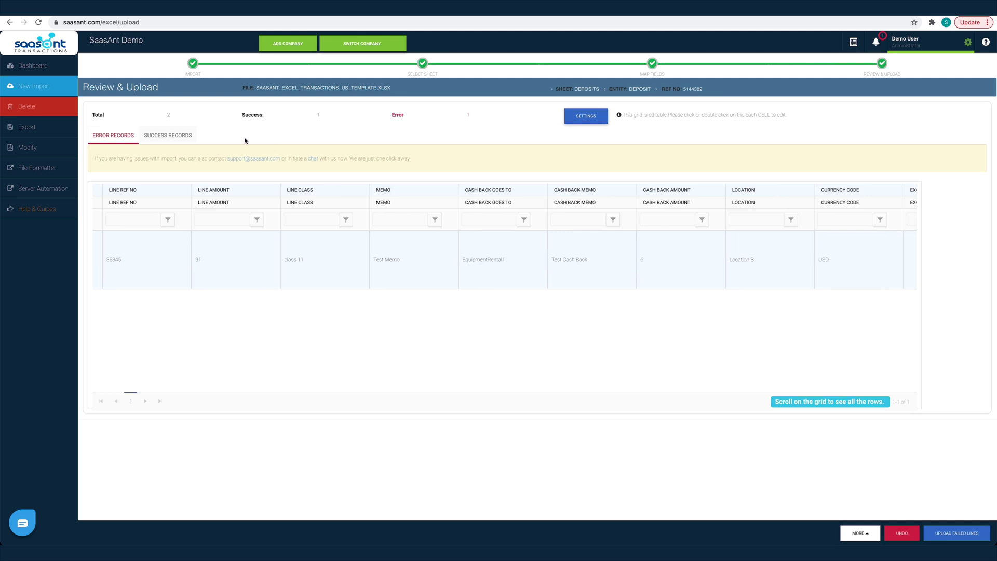
{"action": "left_click", "coordinate": [184, 136]}
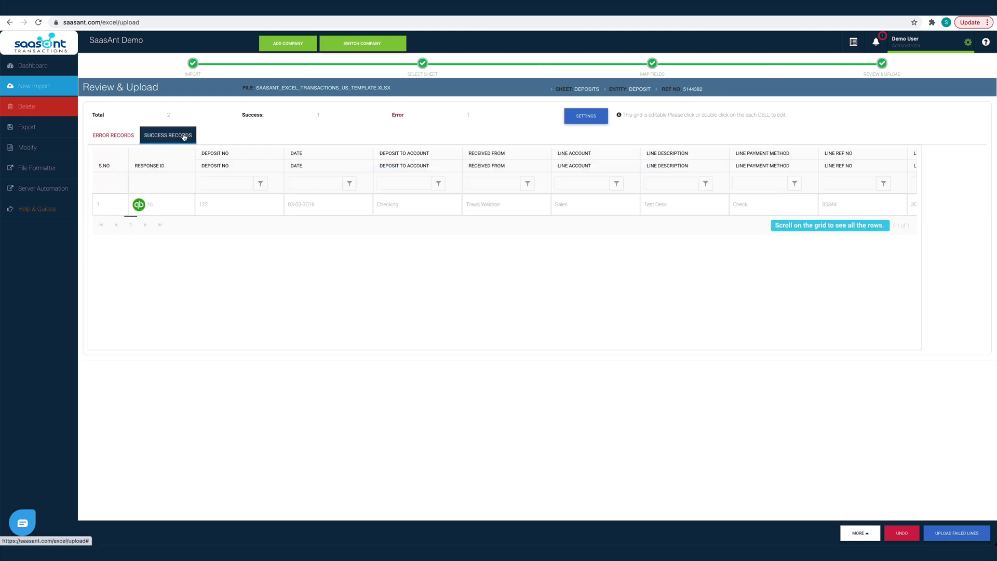
{"action": "left_click", "coordinate": [138, 205]}
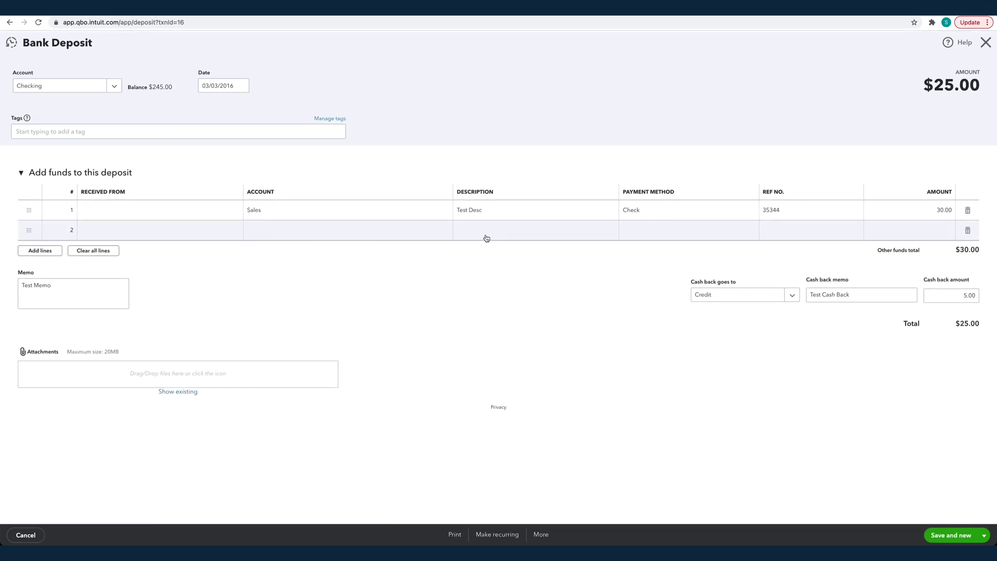
Close the QuickBooks deposit tab with Ctrl+W to get back to the import results
{"action": "key", "text": "ctrl+w"}
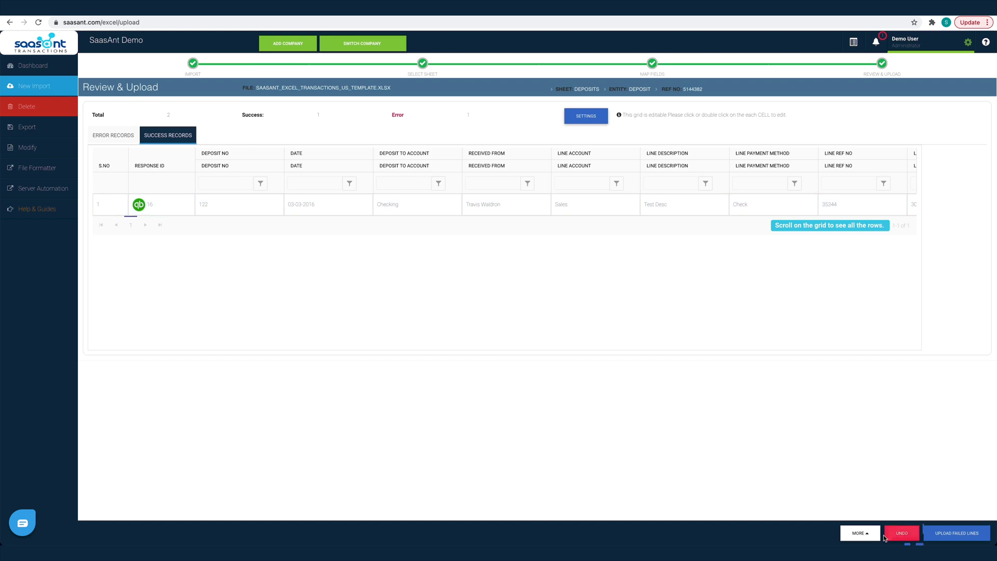
Undo the import: select all imported records for deposit 122 and confirm the delete
{"action": "left_click", "coordinate": [902, 533]}
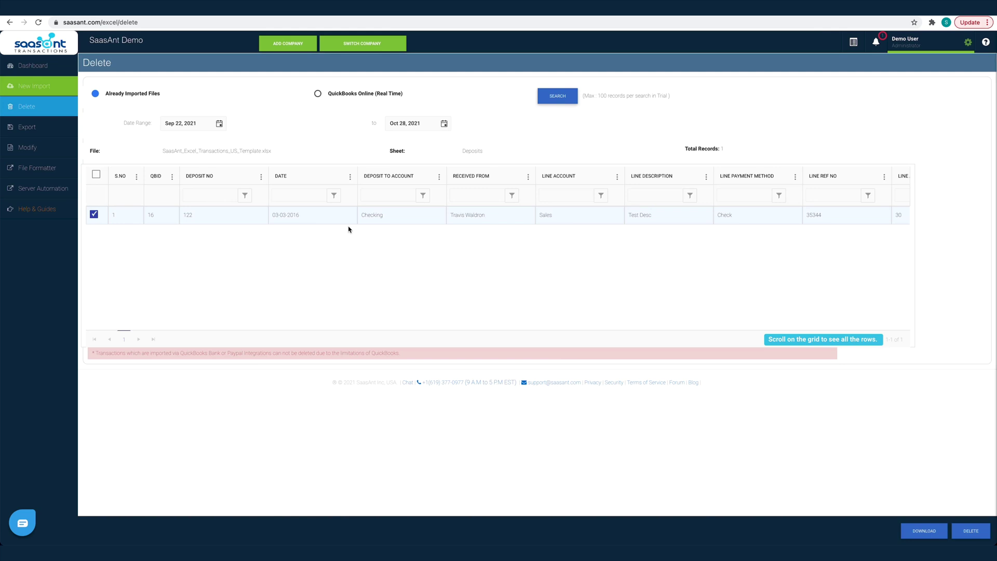
{"action": "left_click", "coordinate": [97, 174]}
{"action": "left_click", "coordinate": [969, 533]}
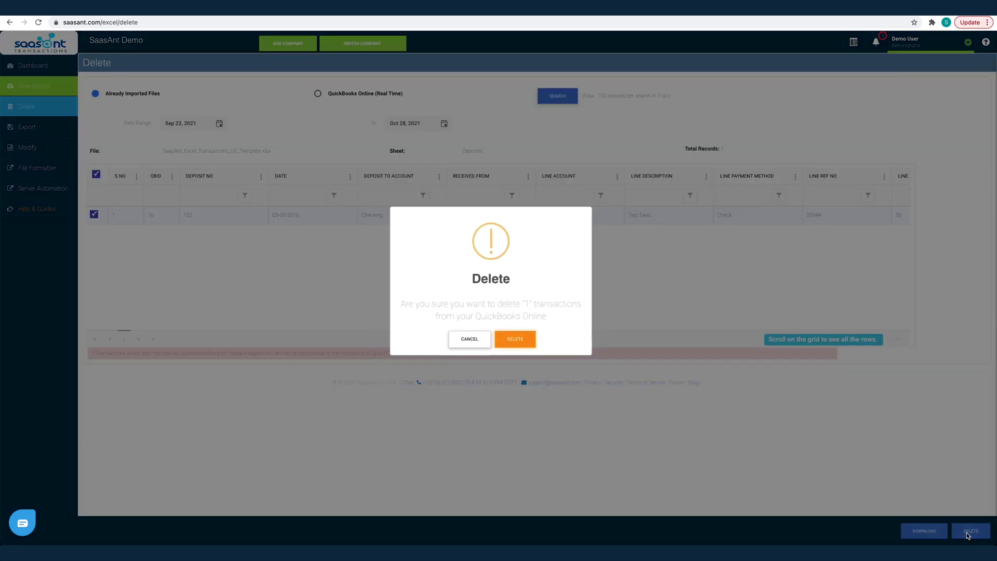
{"action": "left_click", "coordinate": [520, 344]}
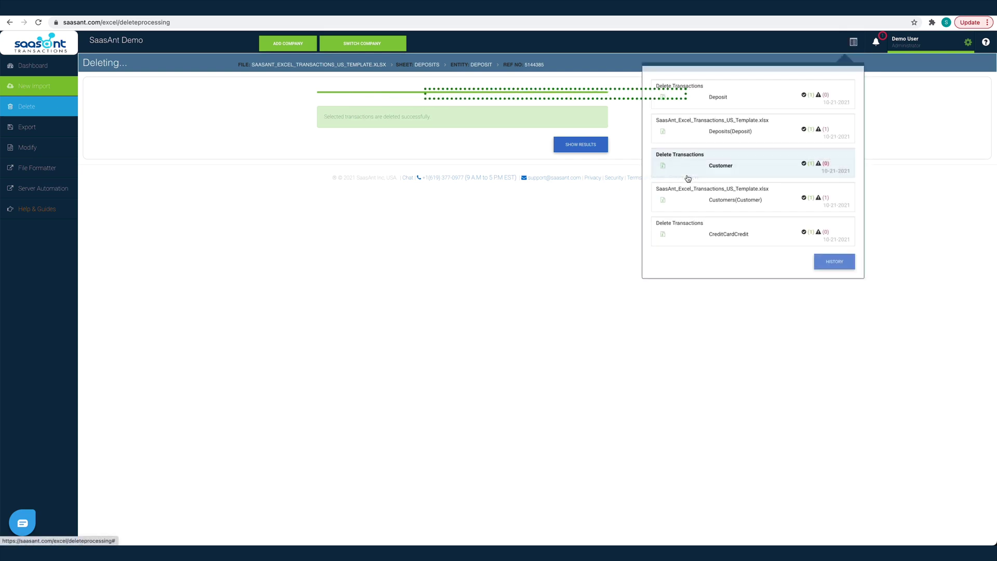